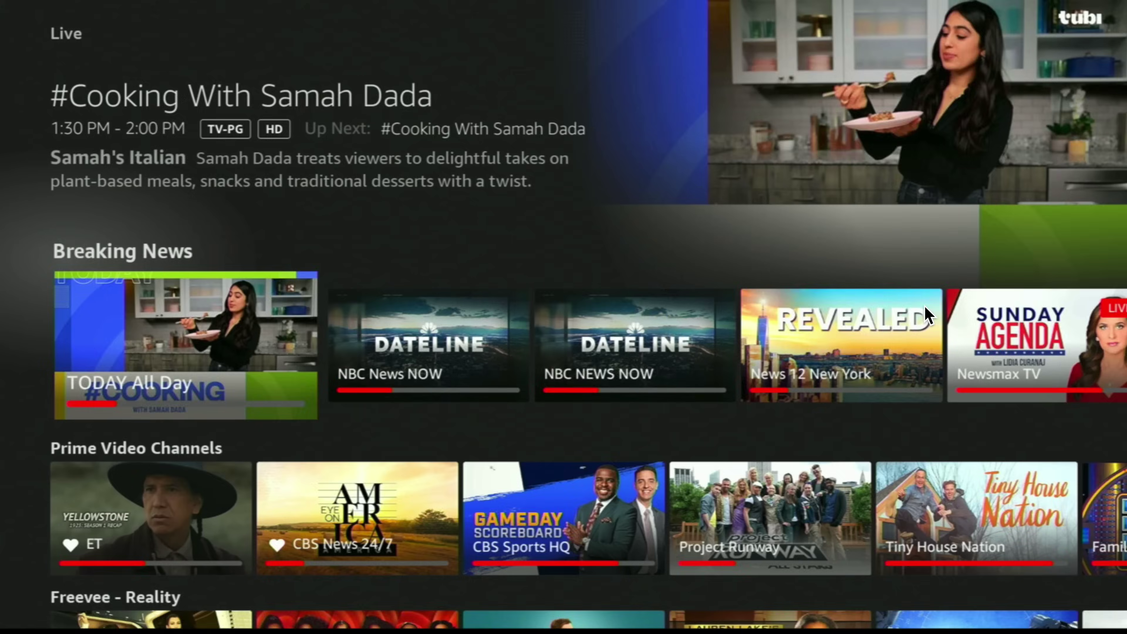
Browse Fire TV's Top Live Channels to Locked On NFL, then return Home and move through the rows.
{"action": "key", "text": "Up"}
{"action": "key", "text": "Up"}
{"action": "key", "text": "Up"}
{"action": "key", "text": "Up"}
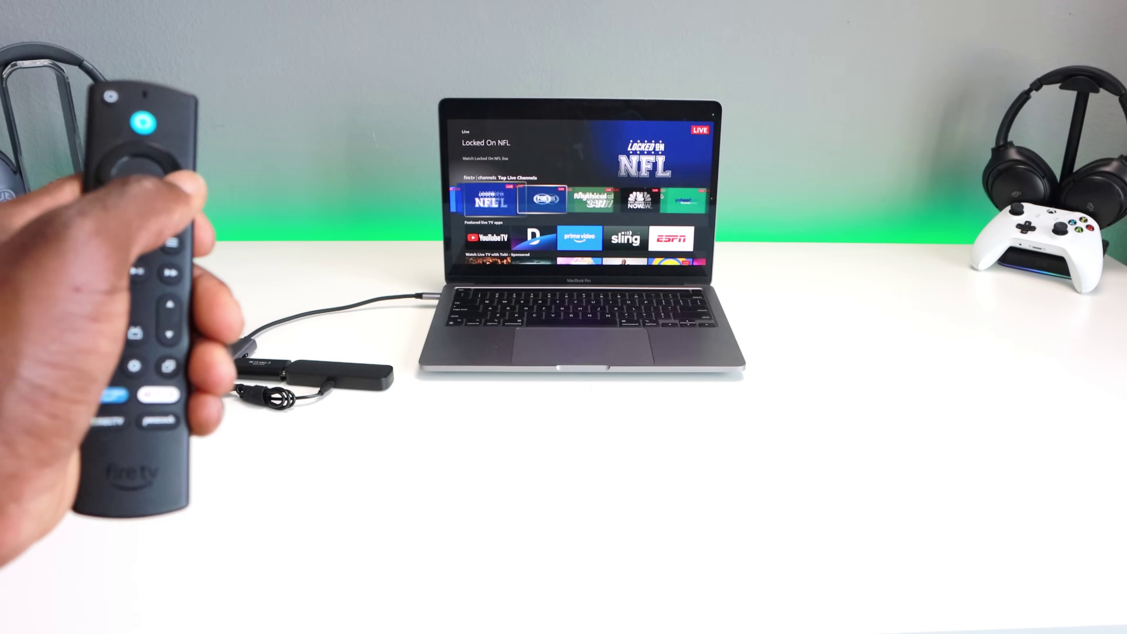
{"action": "key", "text": "Right"}
{"action": "key", "text": "Right"}
{"action": "key", "text": "Right"}
{"action": "key", "text": "Right"}
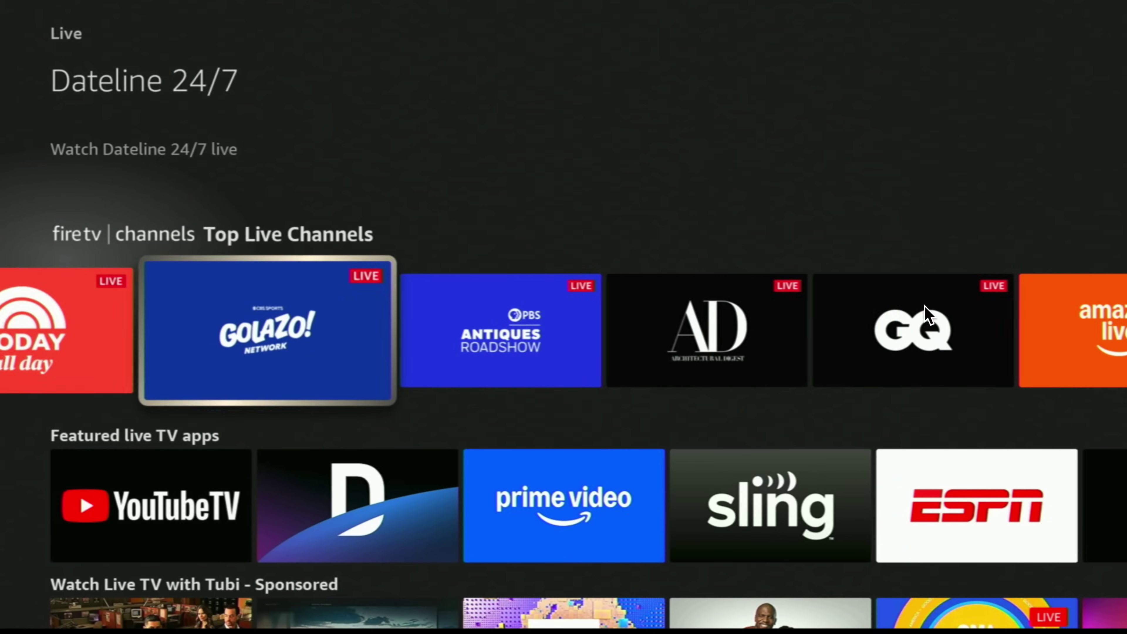
{"action": "key", "text": "Home"}
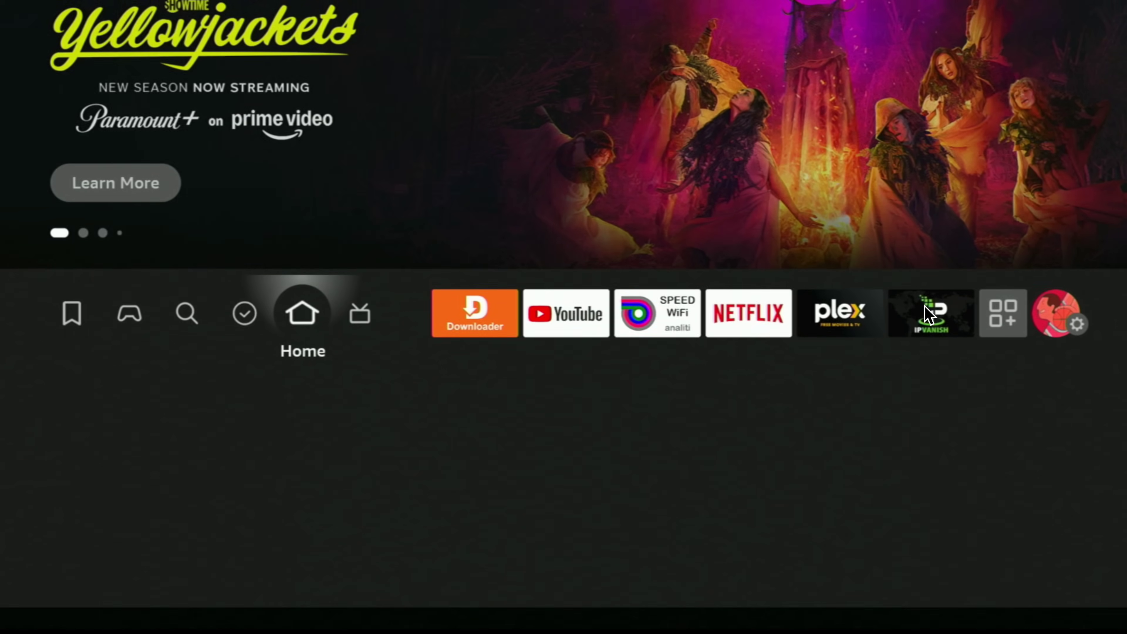
{"action": "key", "text": "Down"}
{"action": "key", "text": "Up"}
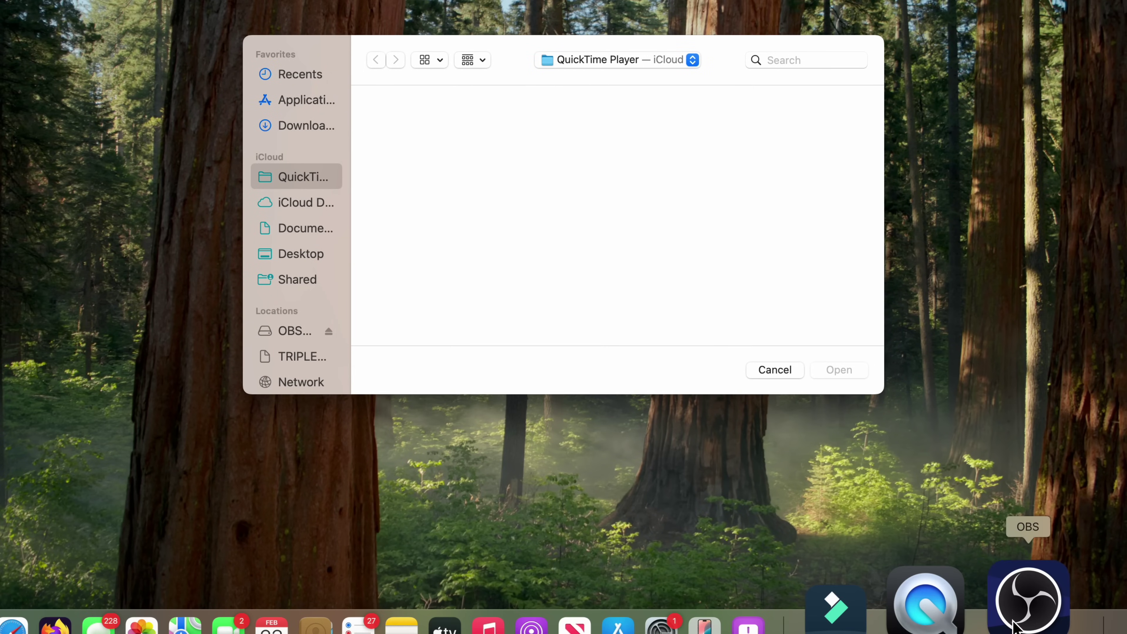
Launch OBS Studio and choose Remove on the Audio Input Capture source.
{"action": "left_click", "coordinate": [1016, 625]}
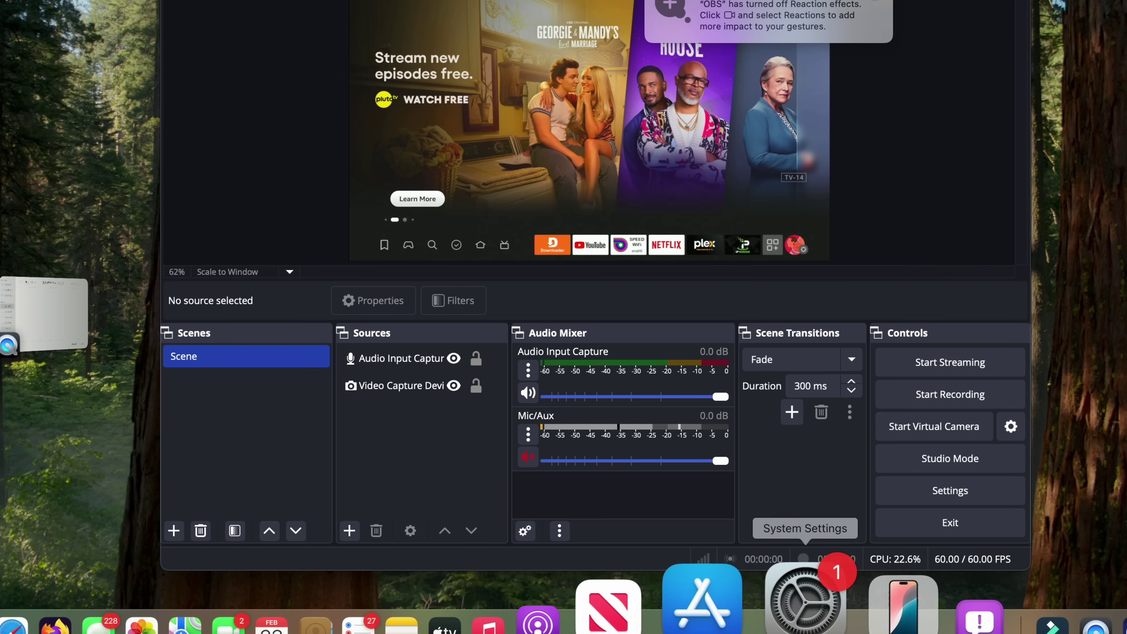
{"action": "right_click", "coordinate": [430, 358]}
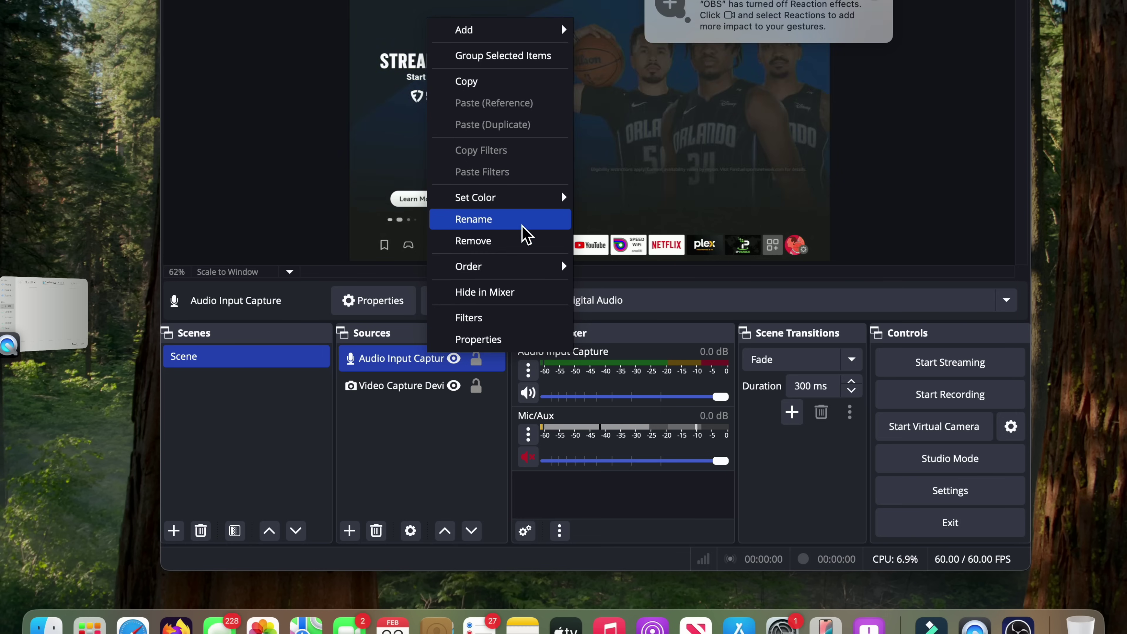
{"action": "left_click", "coordinate": [506, 241]}
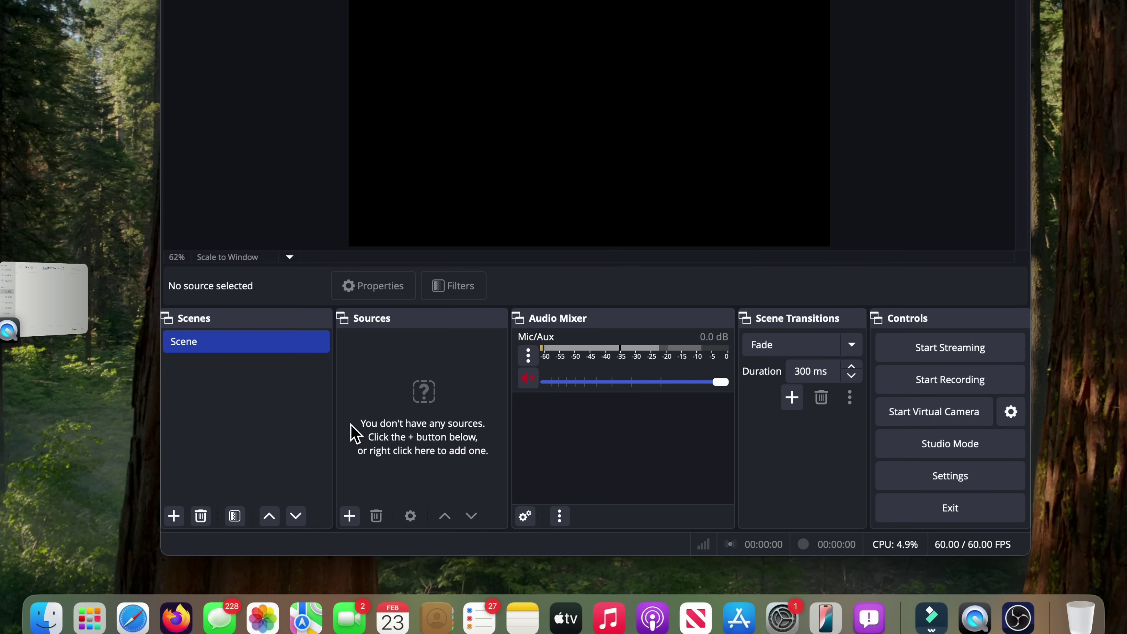
Bring up the add-source list from the + button under Sources.
{"action": "left_click", "coordinate": [349, 516]}
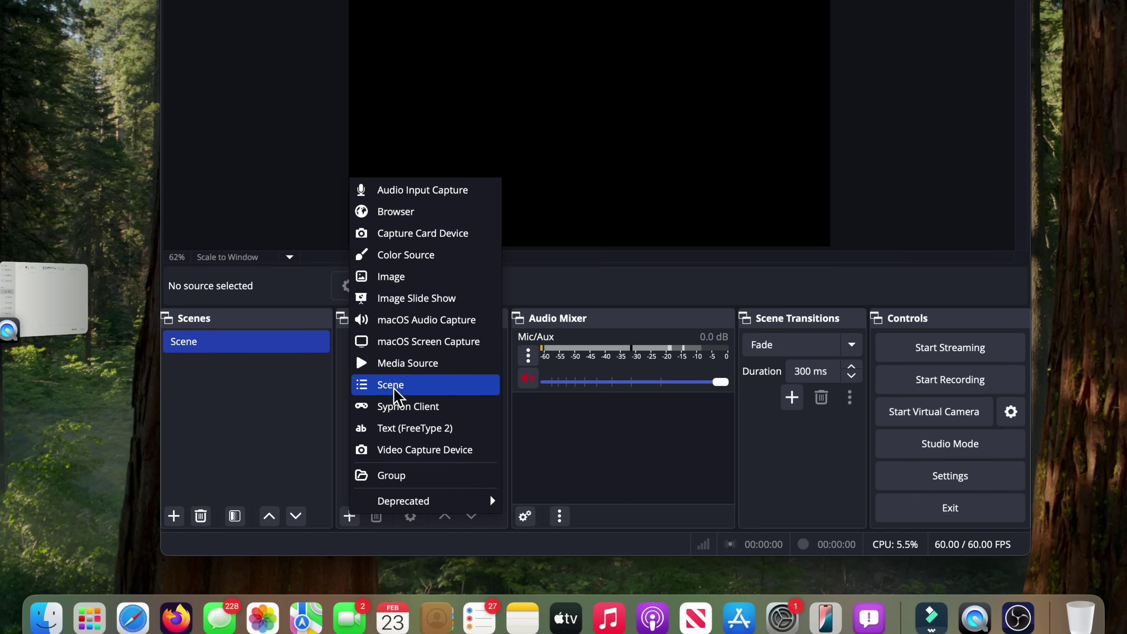
Add a Video Capture Device source, keeping its default name.
{"action": "left_click", "coordinate": [396, 450]}
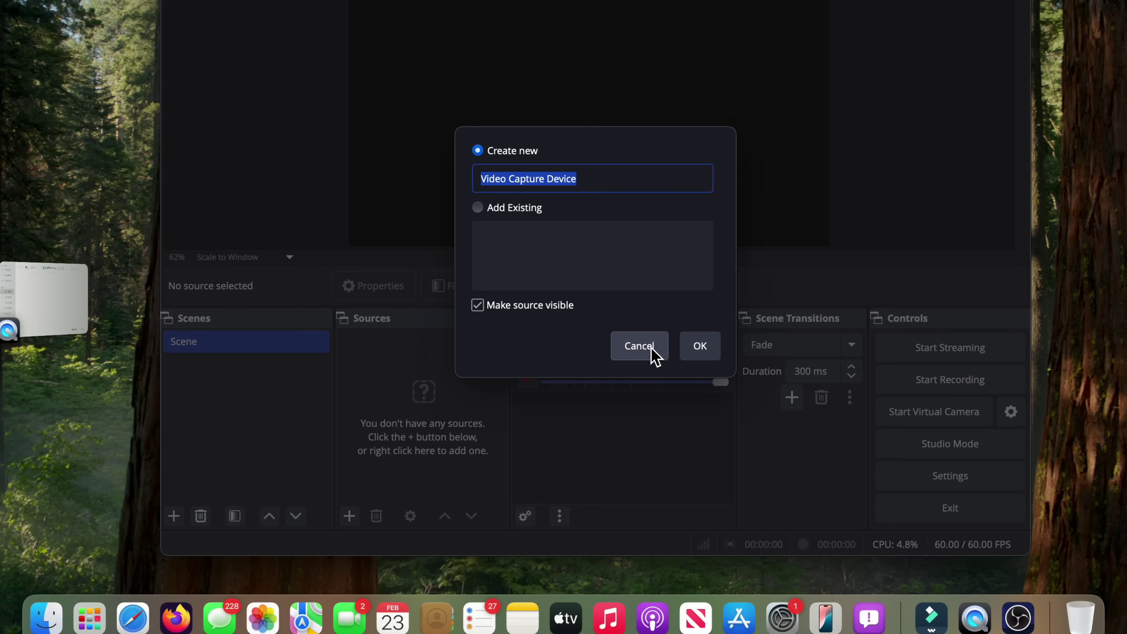
{"action": "left_click", "coordinate": [699, 351]}
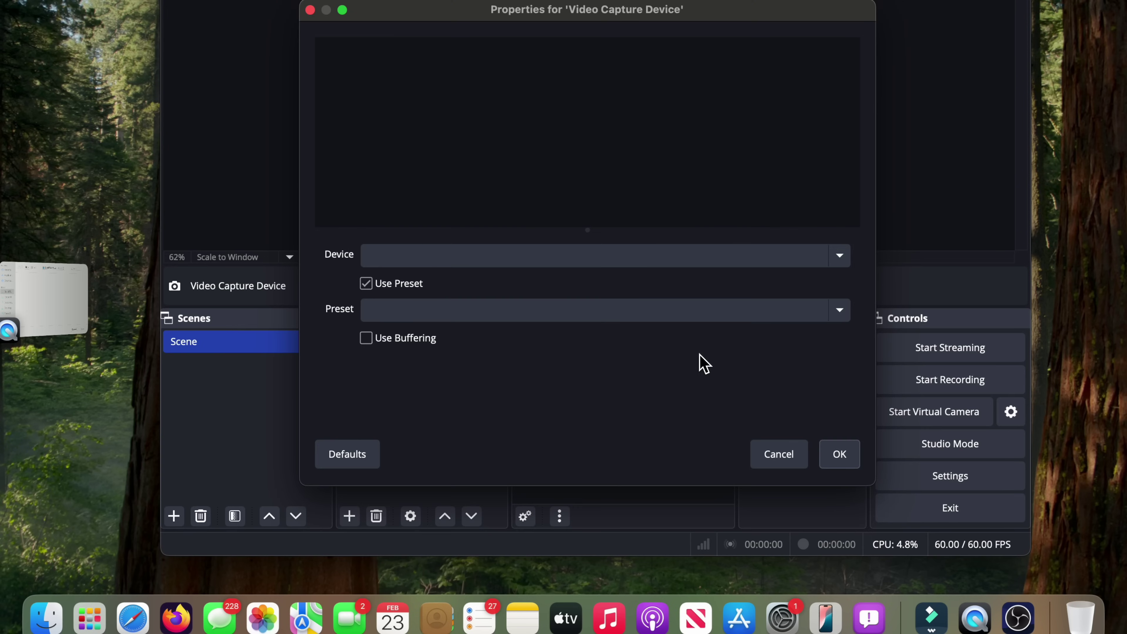
Select USB Video as the capture device.
{"action": "left_click", "coordinate": [763, 262]}
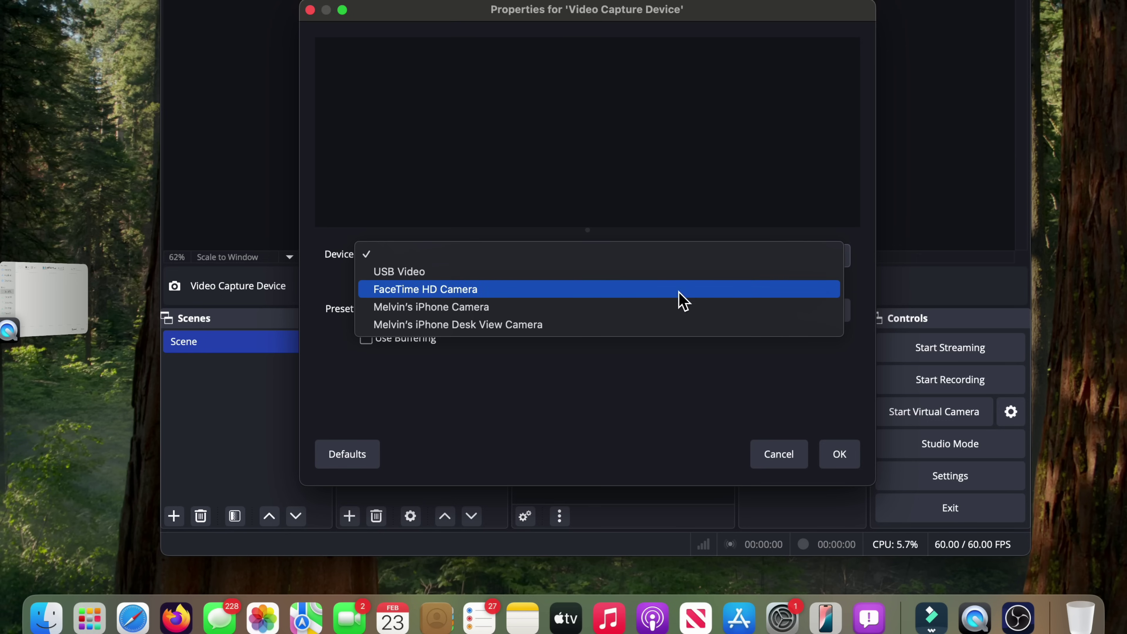
{"action": "left_click", "coordinate": [689, 248]}
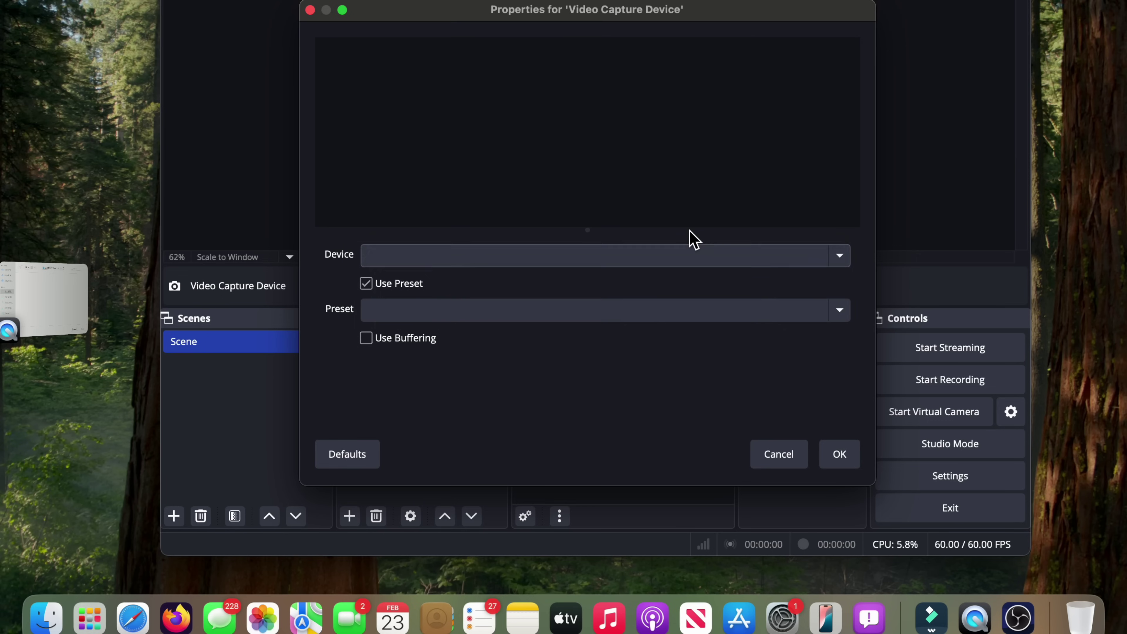
{"action": "left_click", "coordinate": [692, 255]}
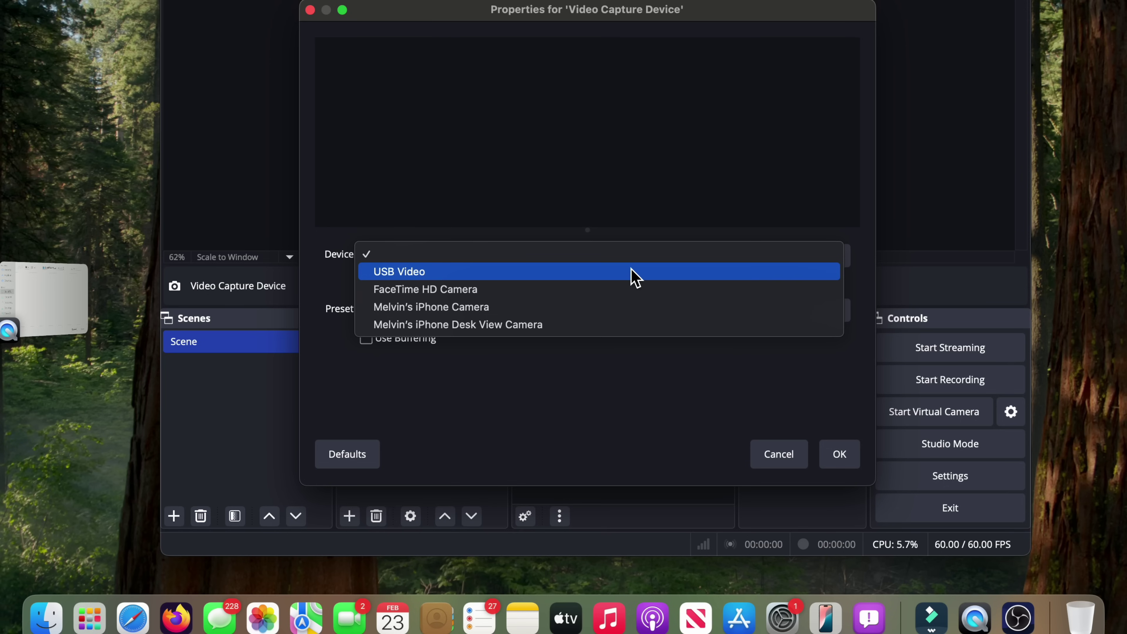
{"action": "left_click", "coordinate": [635, 276]}
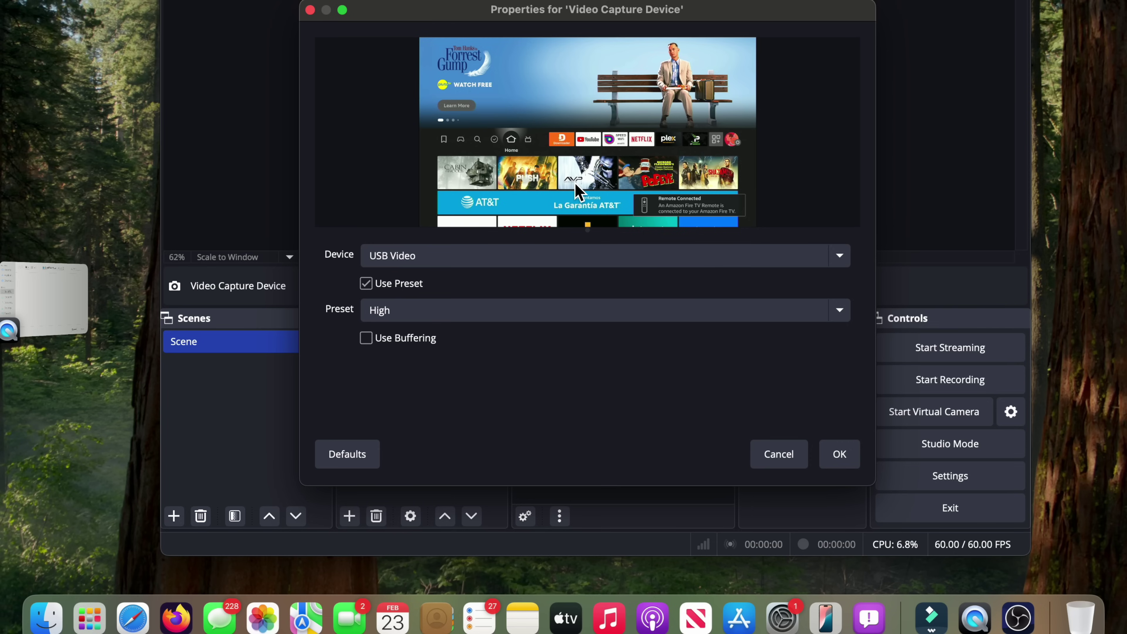
Enable Use Preset, choose the High preset, and confirm the capture settings.
{"action": "left_click", "coordinate": [532, 310]}
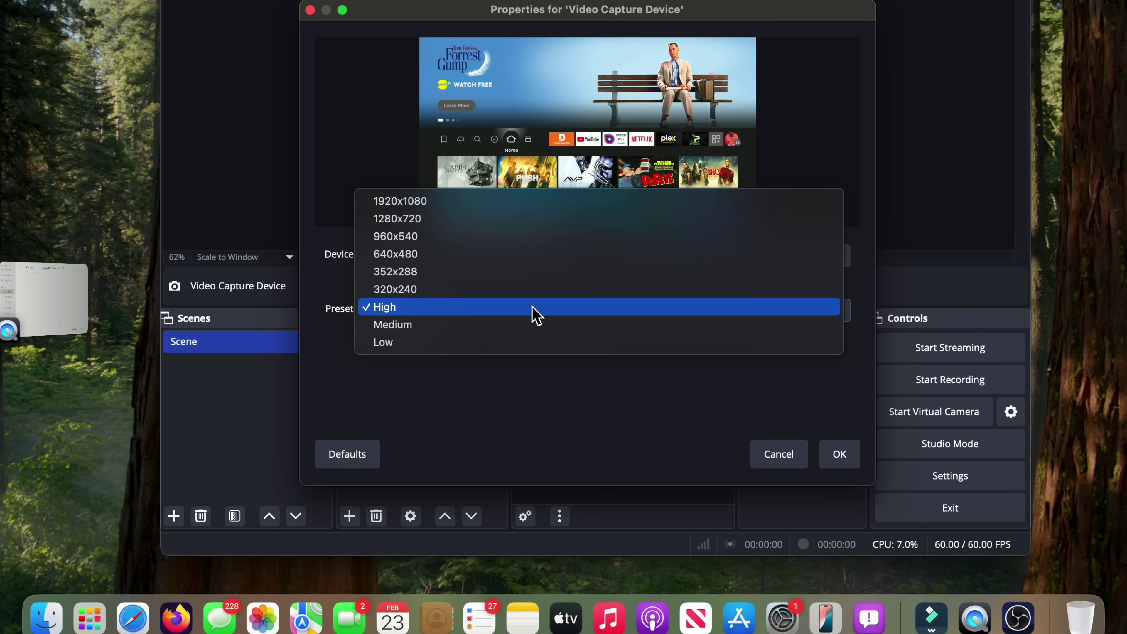
{"action": "left_click", "coordinate": [441, 203]}
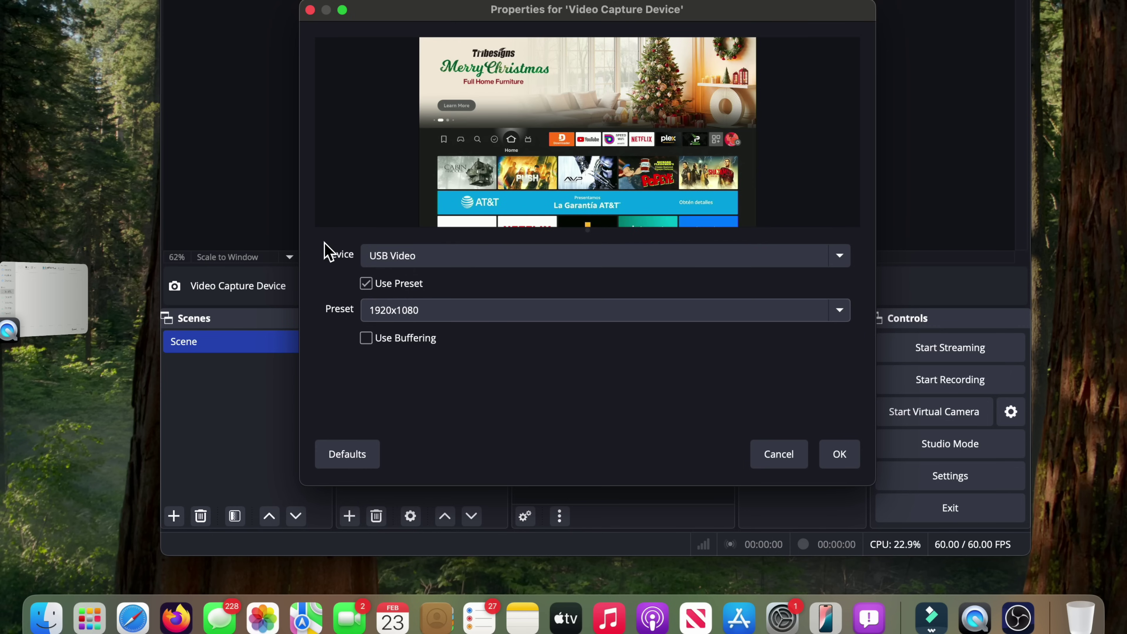
{"action": "left_click", "coordinate": [365, 284]}
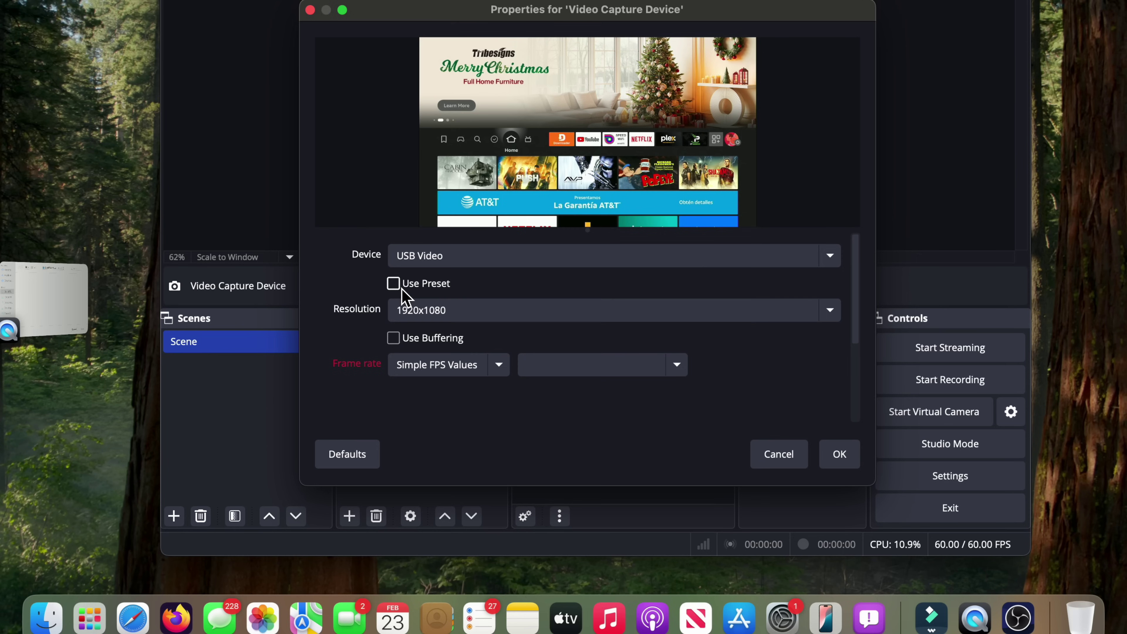
{"action": "left_click", "coordinate": [392, 284]}
{"action": "left_click", "coordinate": [417, 313]}
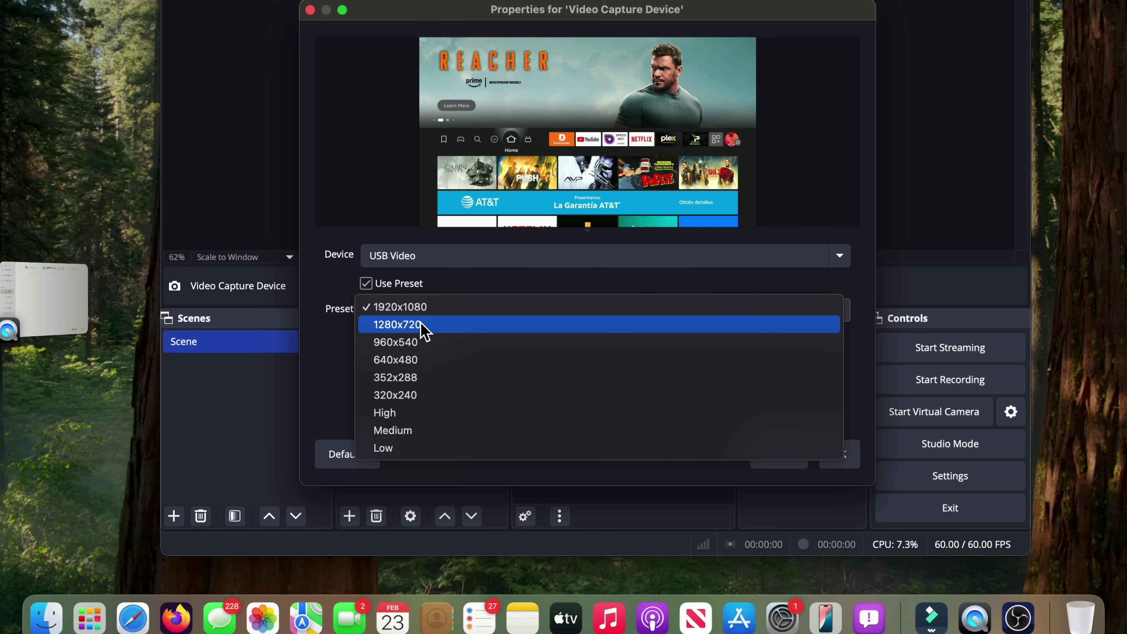
{"action": "left_click", "coordinate": [393, 415]}
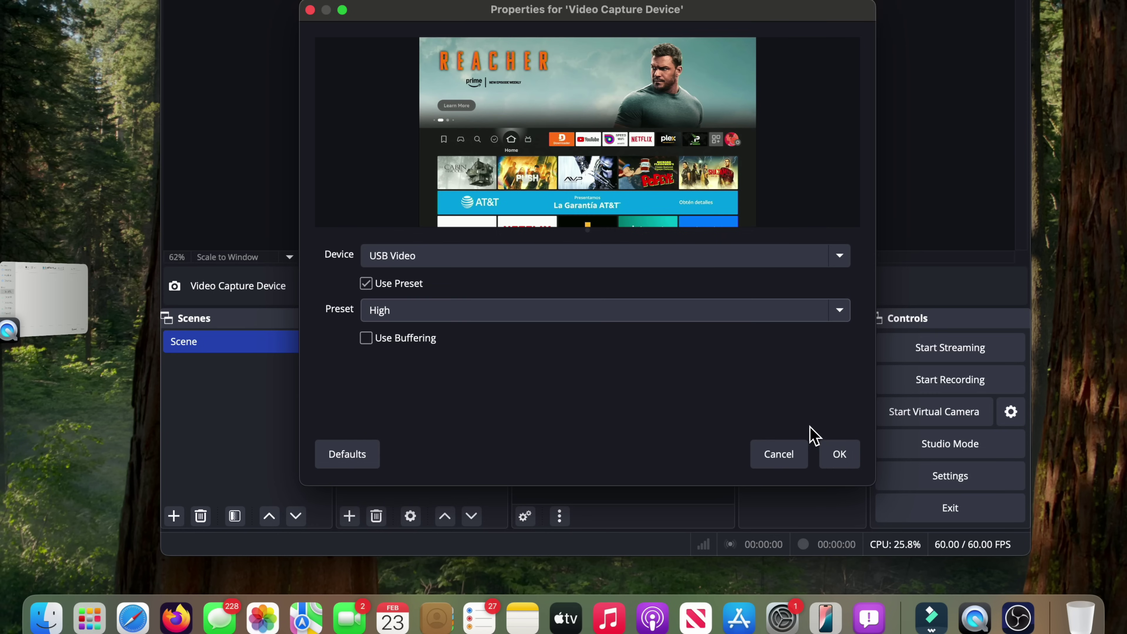
{"action": "left_click", "coordinate": [839, 454]}
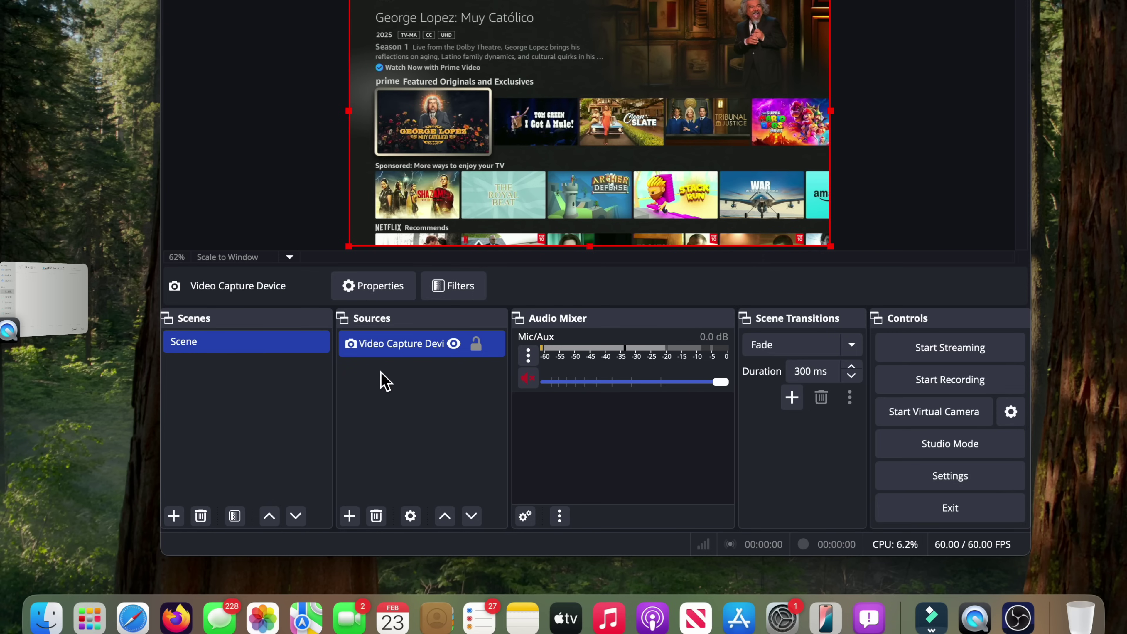
Create an Audio Input Capture source with its Device set to USB Digital Audio.
{"action": "left_click", "coordinate": [349, 515]}
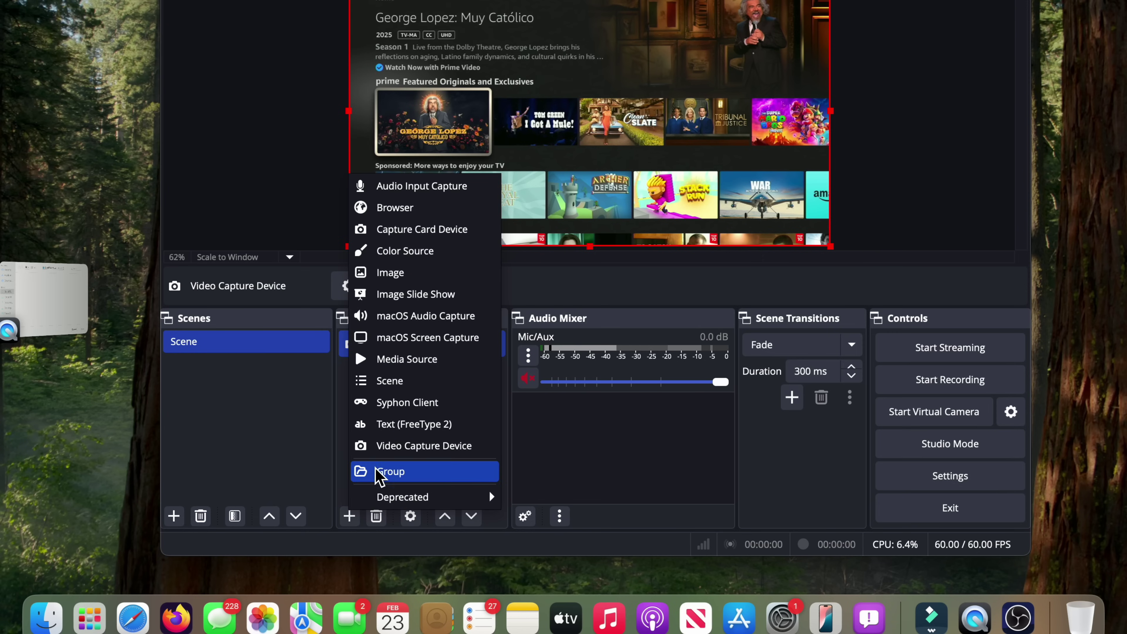
{"action": "left_click", "coordinate": [445, 186]}
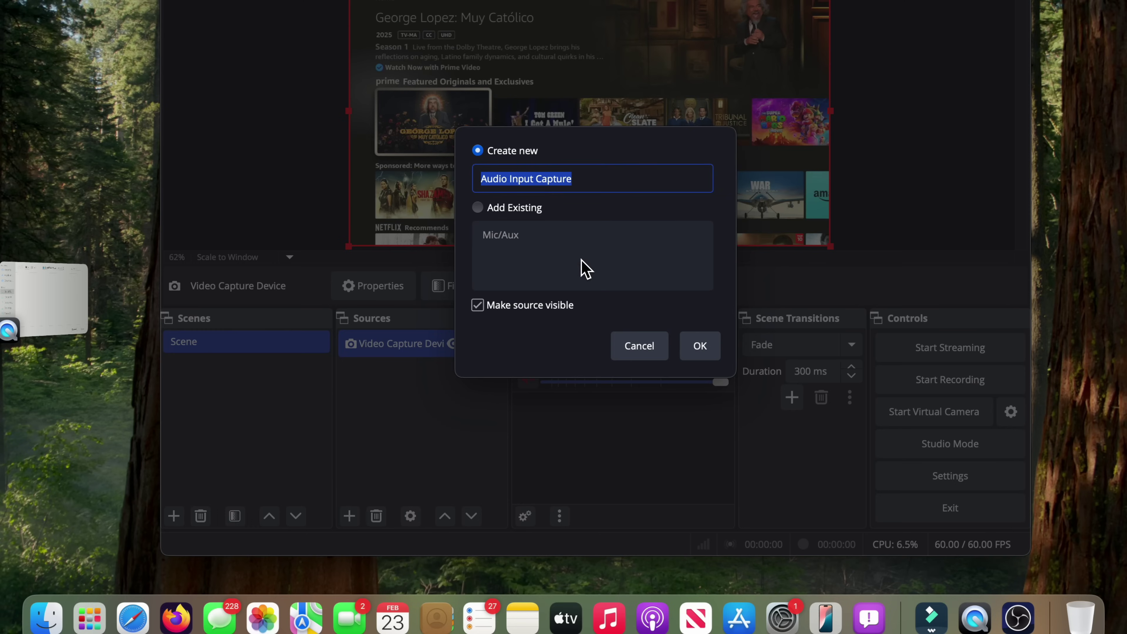
{"action": "left_click", "coordinate": [703, 355]}
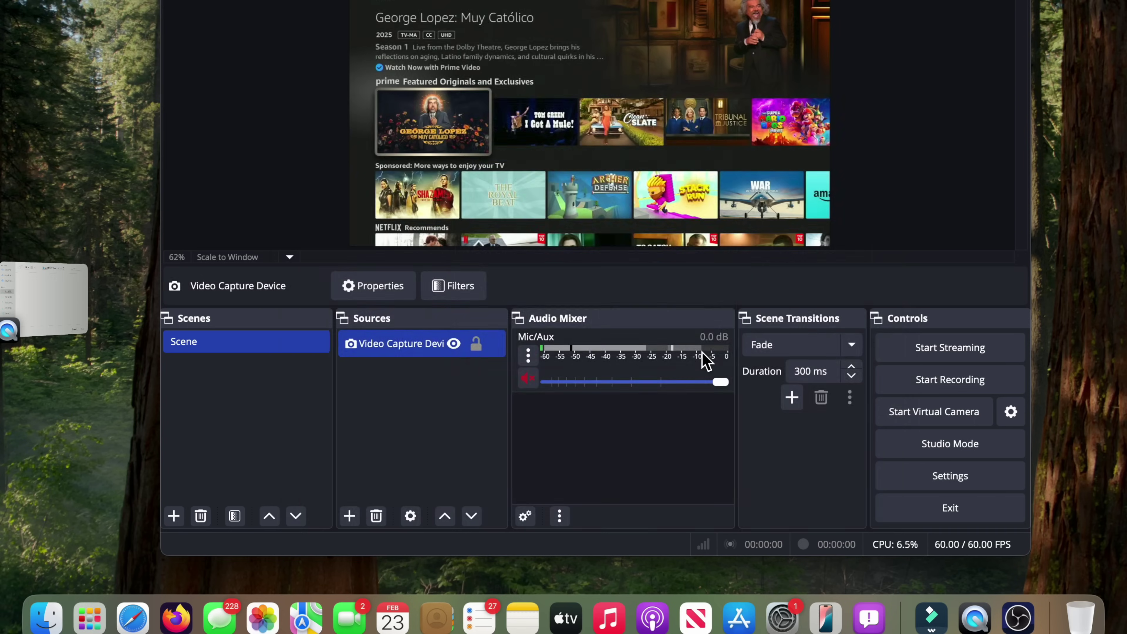
{"action": "left_click", "coordinate": [594, 71]}
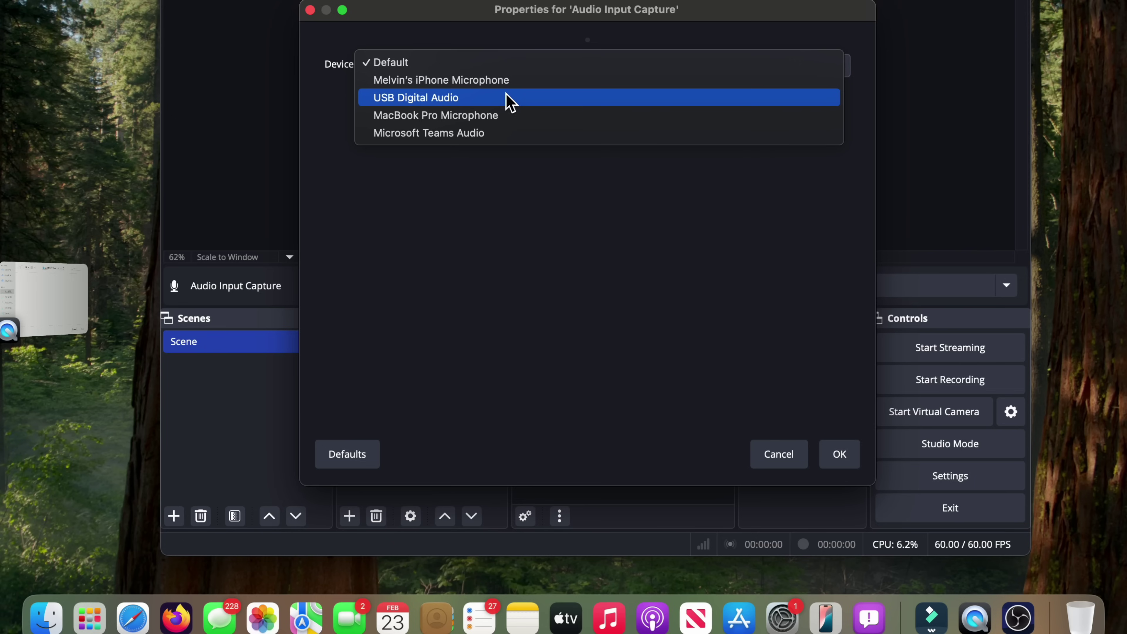
{"action": "left_click", "coordinate": [509, 101]}
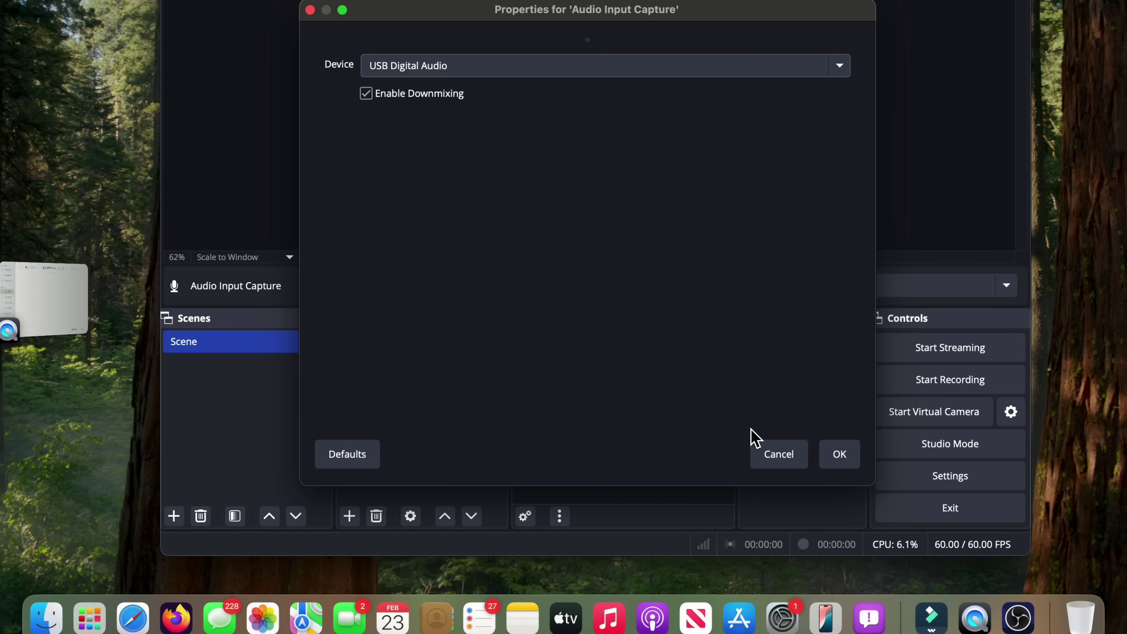
{"action": "left_click", "coordinate": [840, 454]}
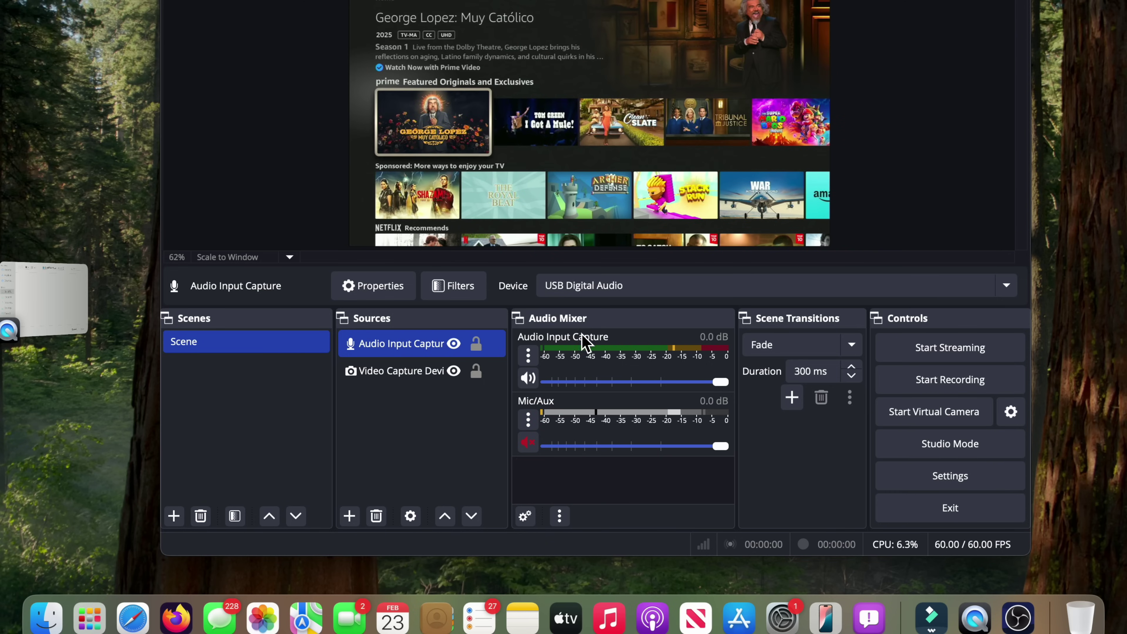
In Advanced Audio Properties, set Audio Input Capture monitoring to Monitor Only (mute output).
{"action": "left_click", "coordinate": [525, 516]}
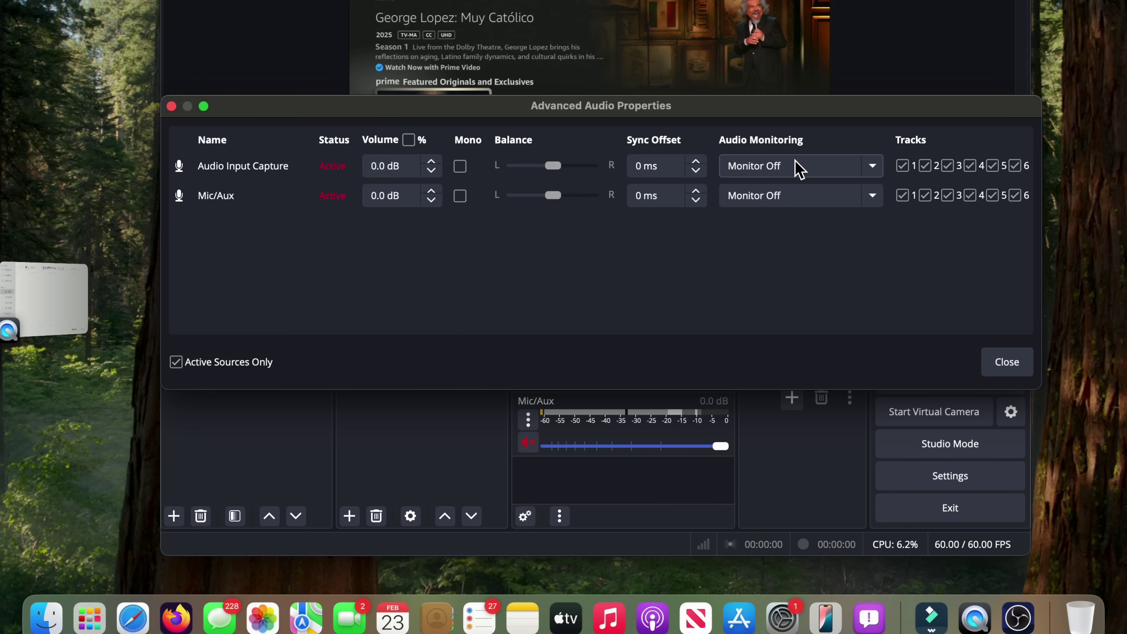
{"action": "left_click", "coordinate": [872, 167]}
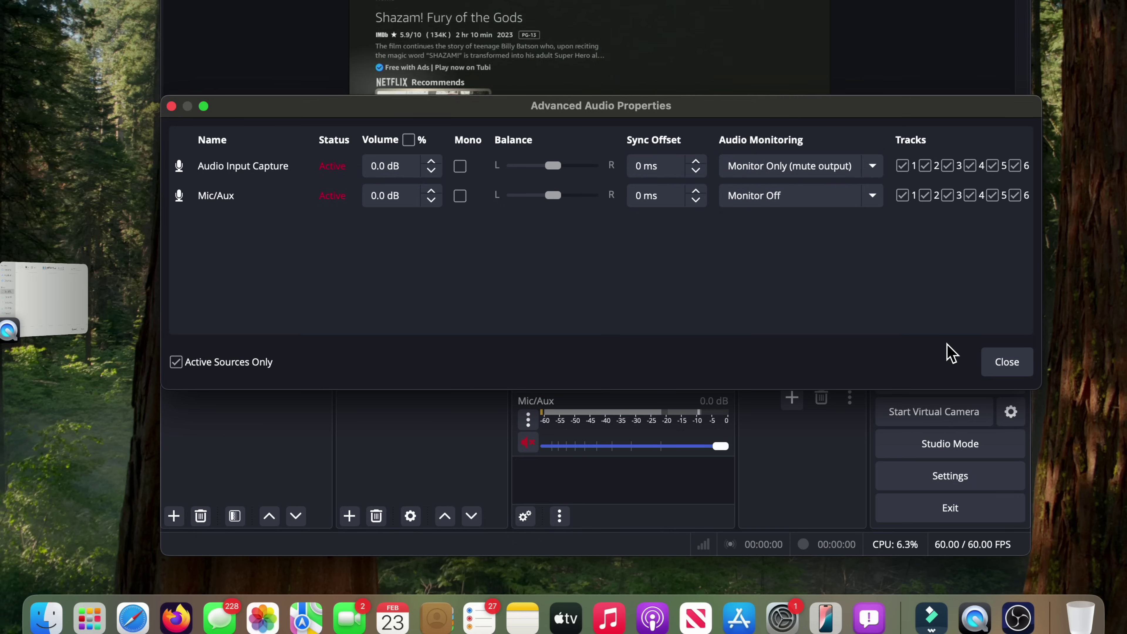
{"action": "left_click", "coordinate": [1005, 374]}
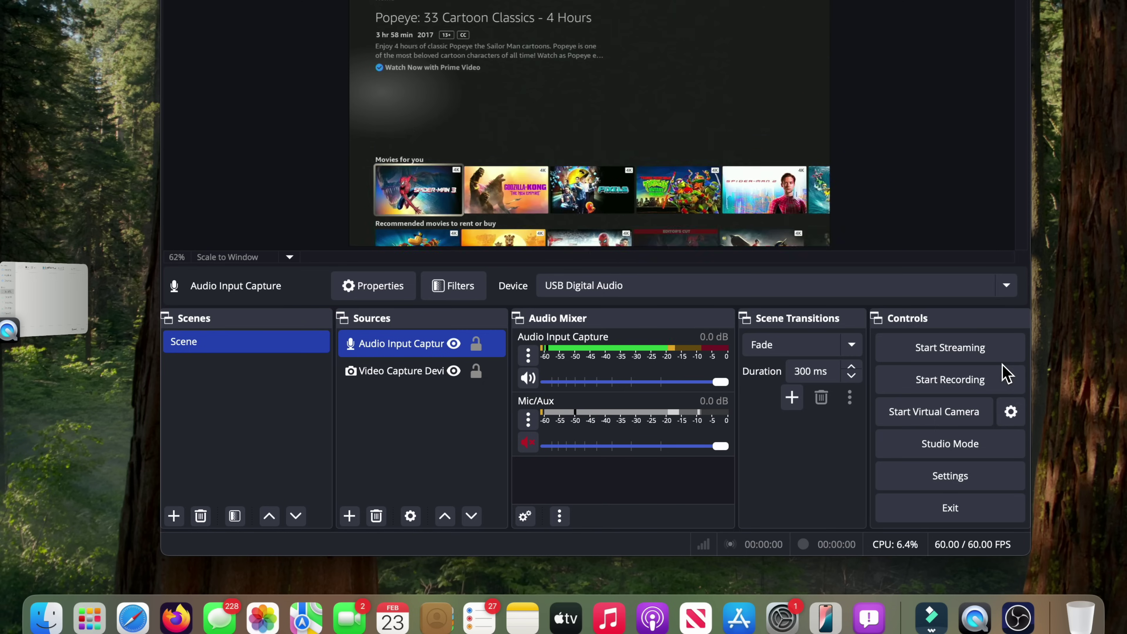
Show the preview's context menu with the Fullscreen Projector (Preview) choices.
{"action": "right_click", "coordinate": [910, 133]}
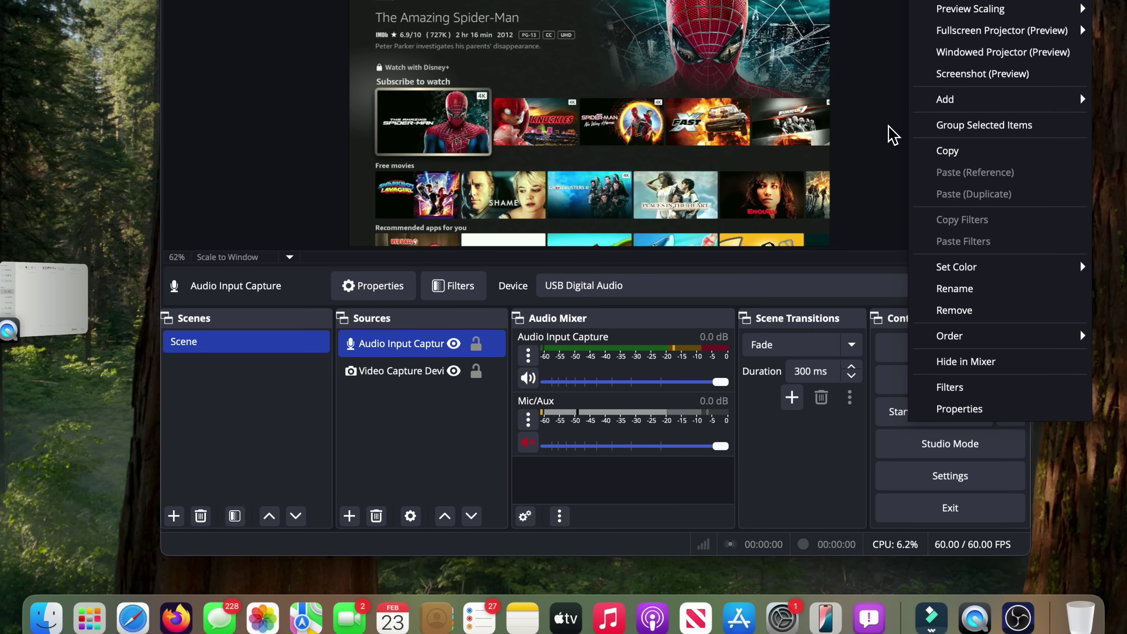
{"action": "left_click", "coordinate": [892, 134]}
{"action": "right_click", "coordinate": [899, 171]}
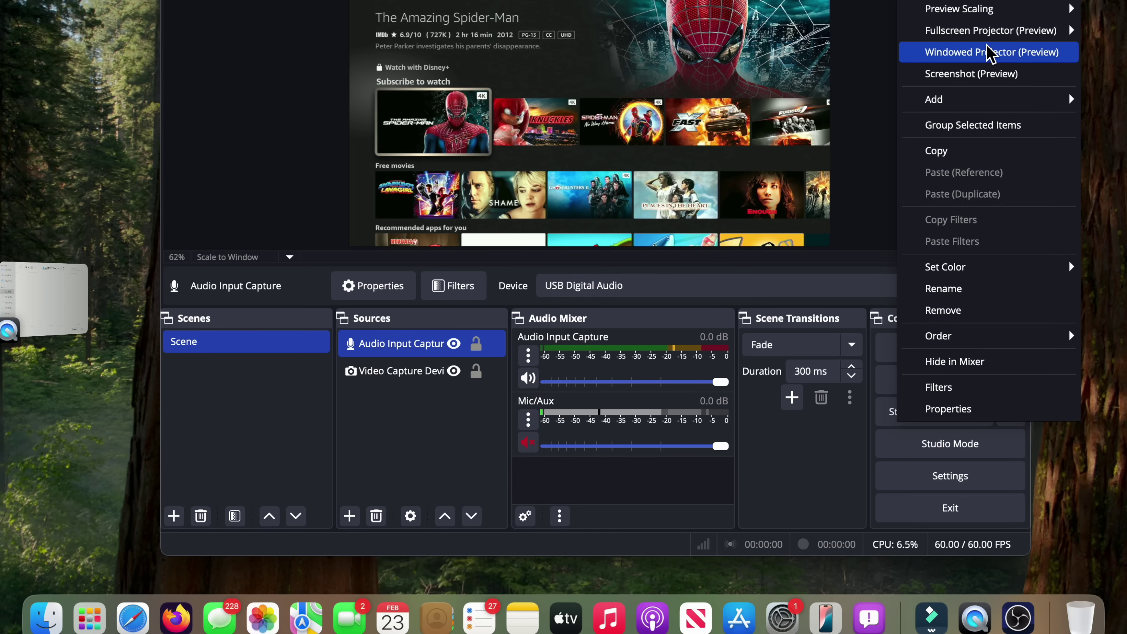
{"action": "mouse_move", "coordinate": [995, 38]}
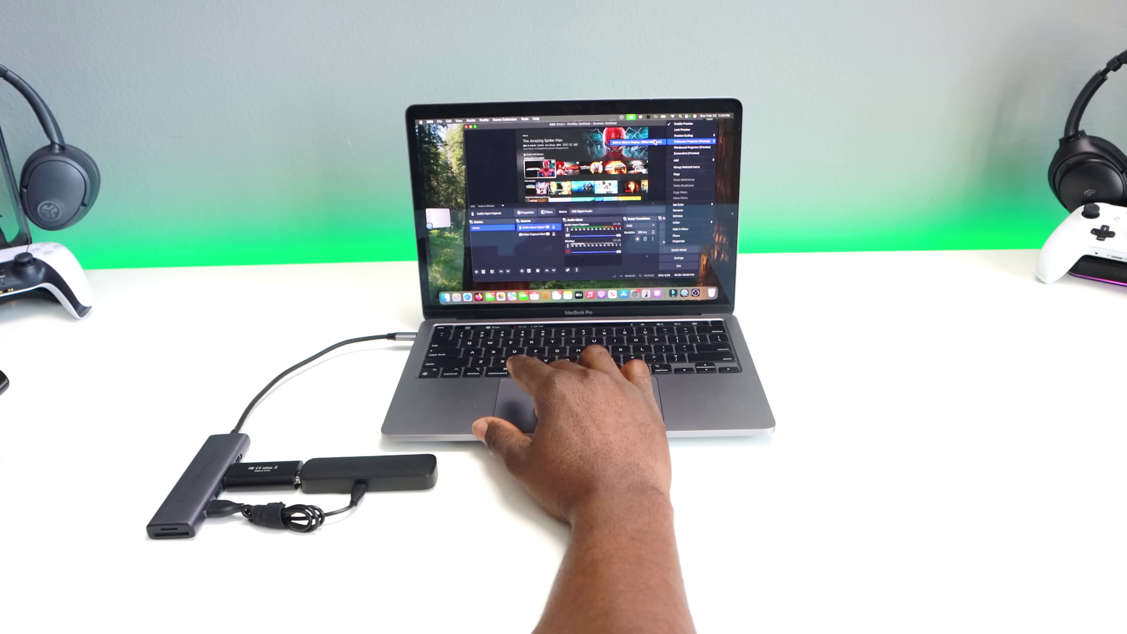
Project the preview full screen on the Built-in Retina Display and browse down the Fire TV rows.
{"action": "left_click", "coordinate": [652, 142]}
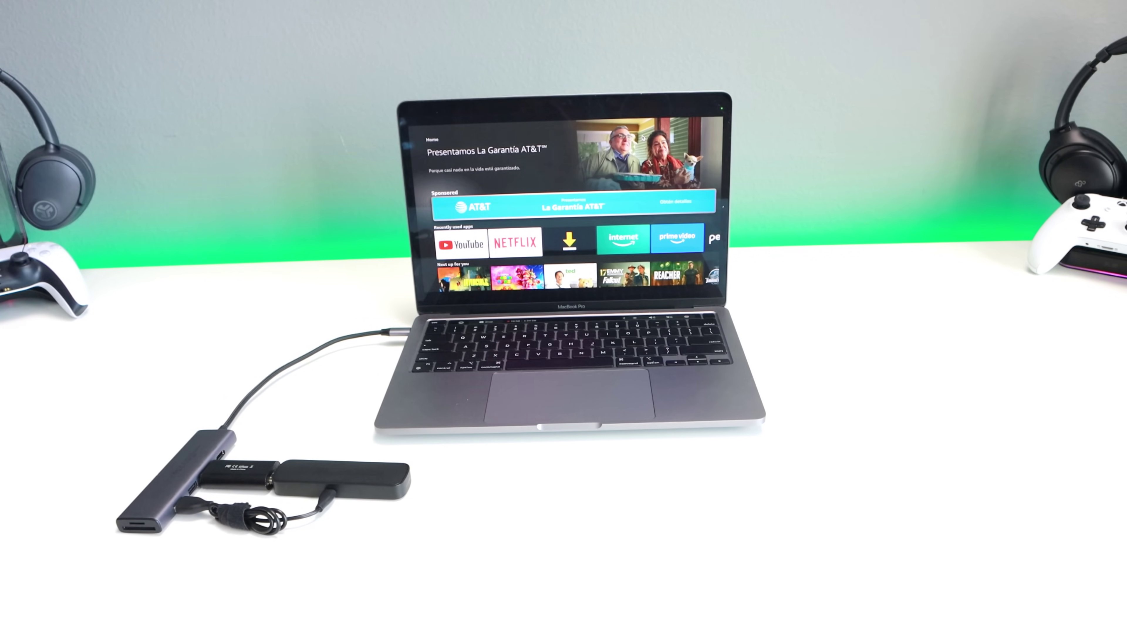
{"action": "key", "text": "Down"}
{"action": "key", "text": "Down"}
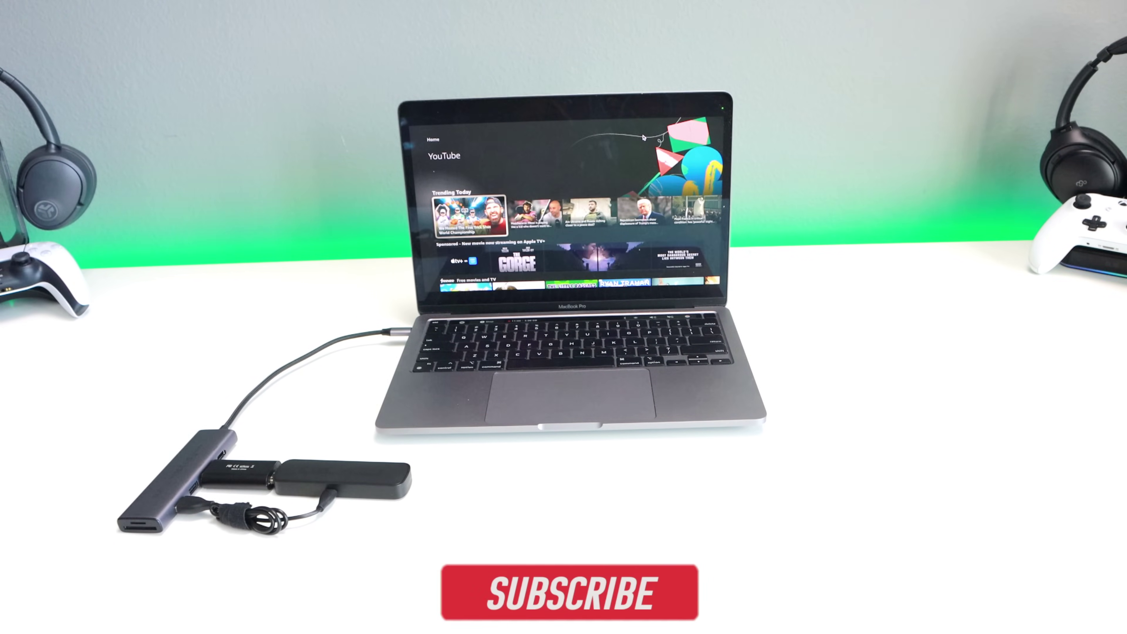